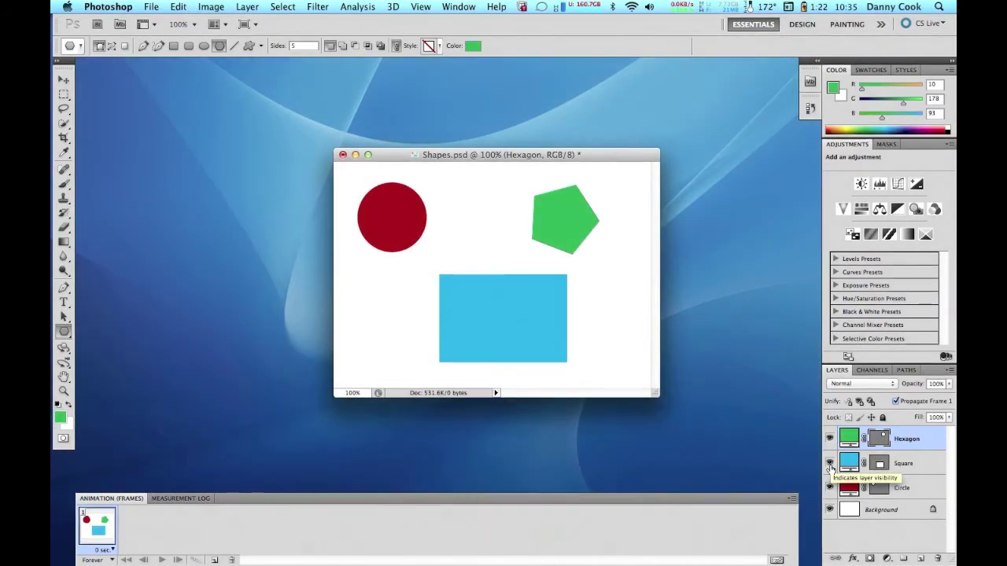
# - Hide the Square and Hexagon layers, and duplicate the circle-only animation frame four times to make five frames
pyautogui.click(830, 464)
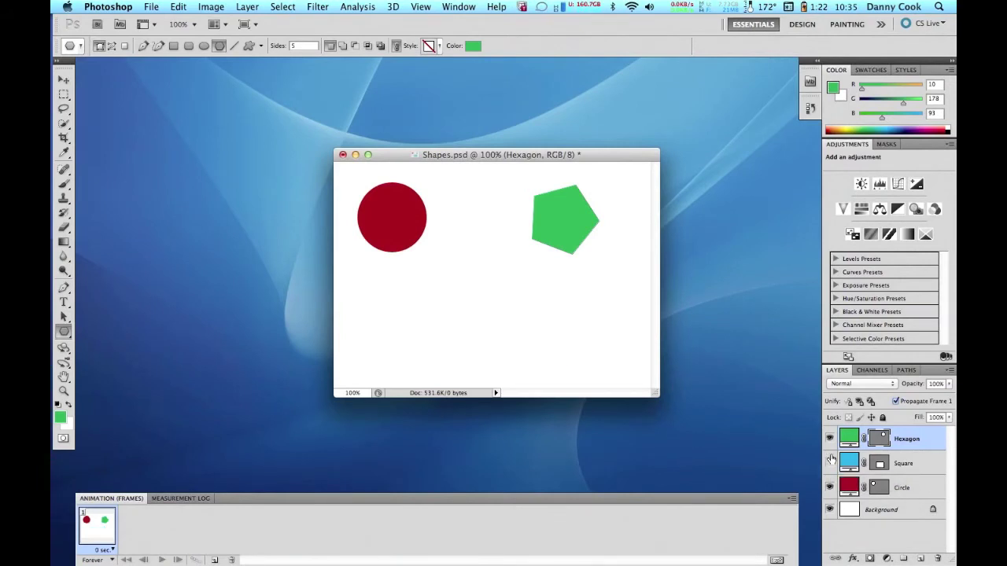
pyautogui.click(830, 439)
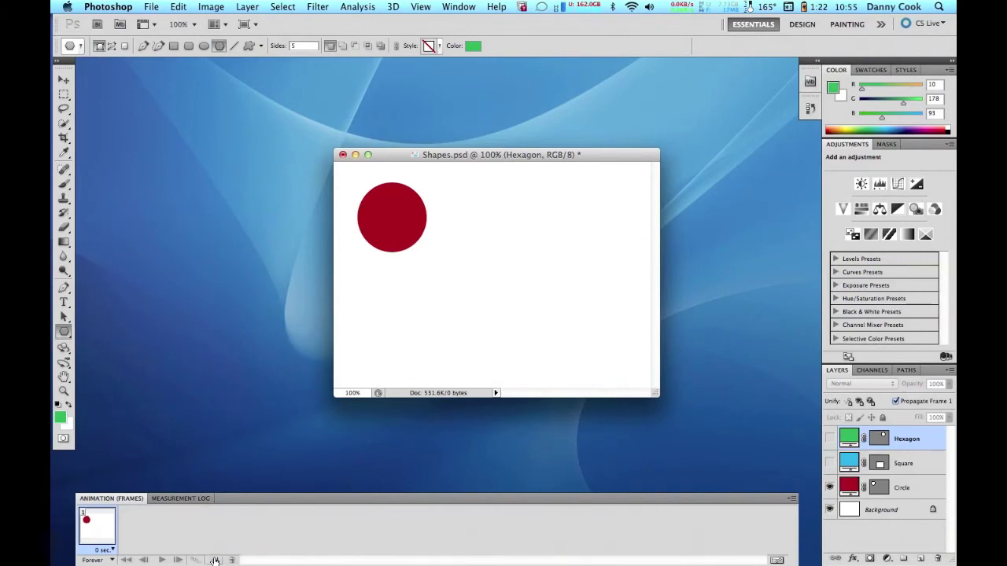
pyautogui.click(214, 560)
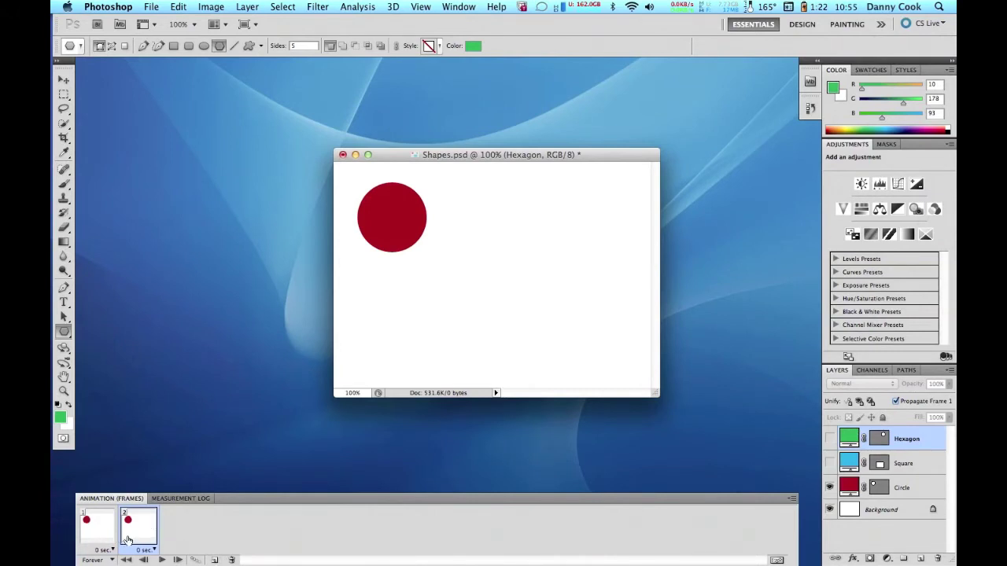
pyautogui.click(213, 560)
pyautogui.click(213, 560)
pyautogui.click(213, 561)
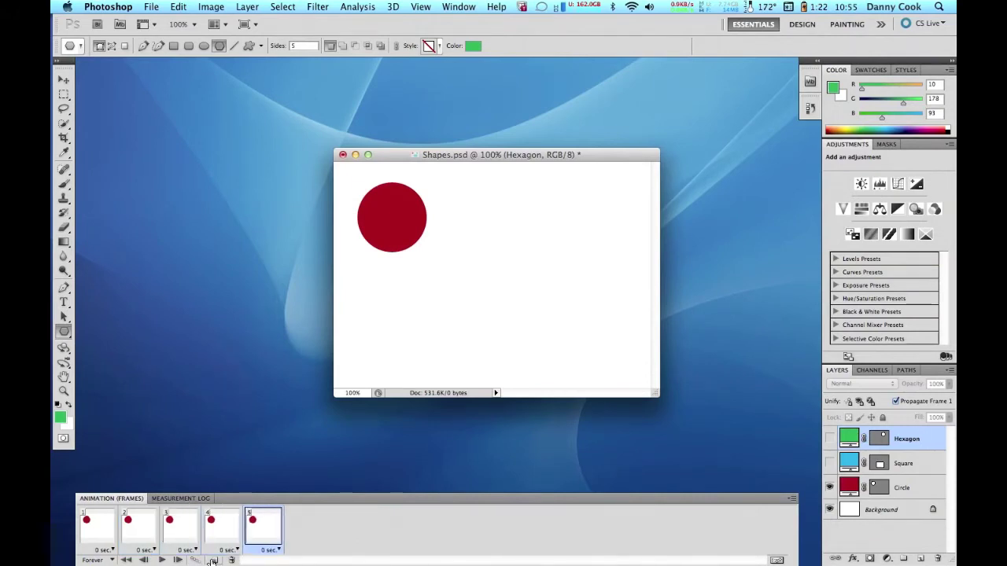
# - Duplicate frame 5 once more and delete the extra sixth frame
pyautogui.click(214, 560)
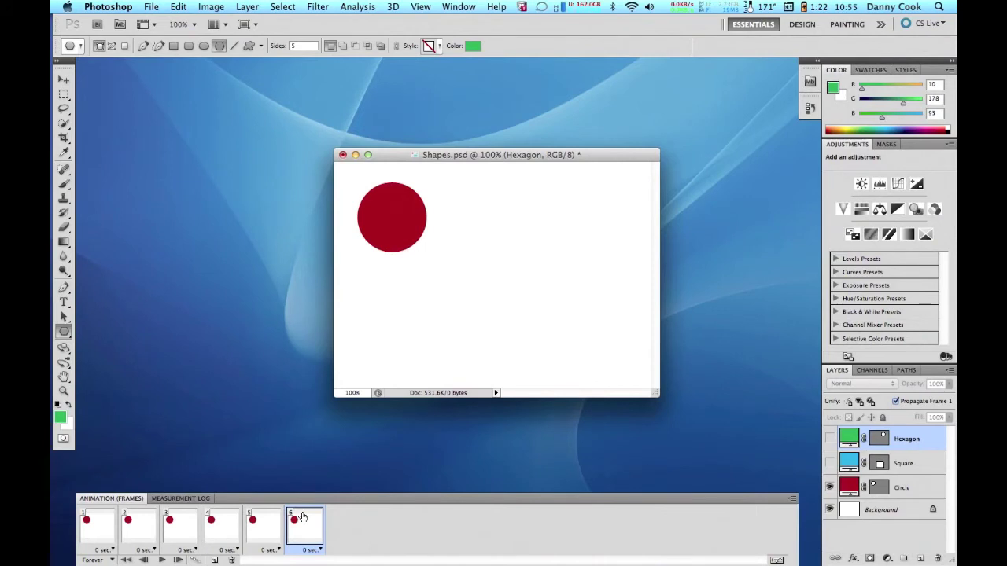
pyautogui.click(232, 560)
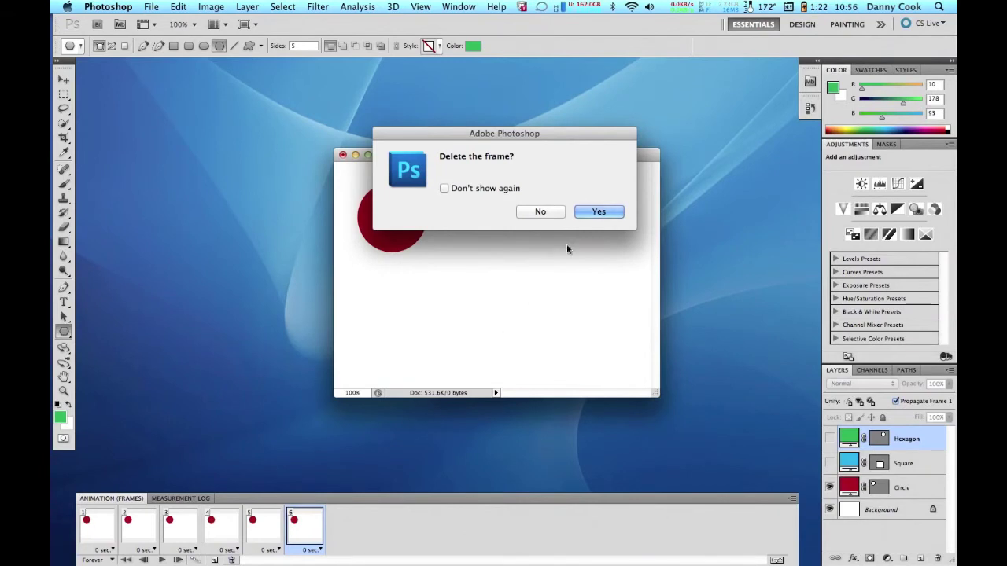
pyautogui.click(602, 212)
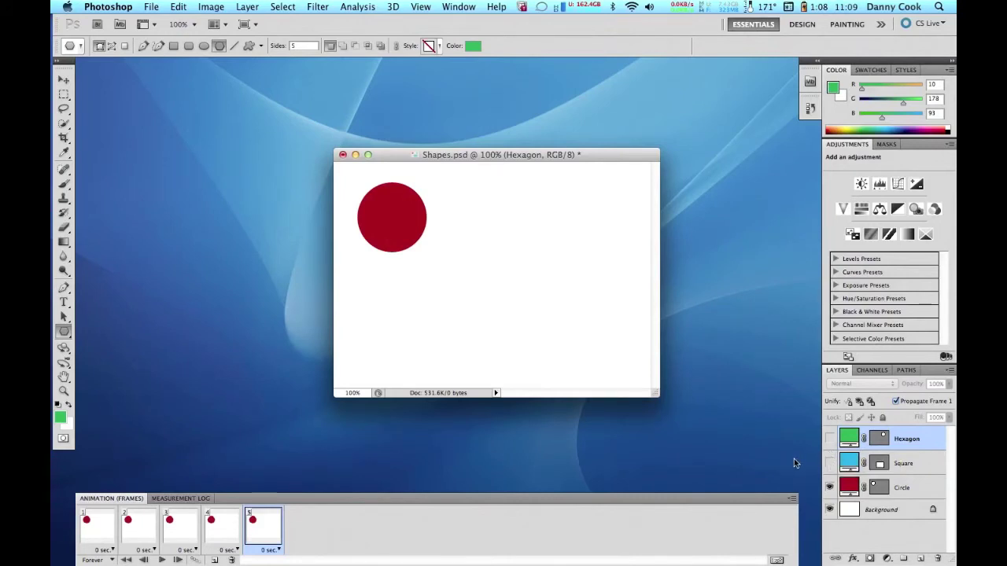
# - In frame 5, show the Square layer and hide the Circle layer, and duplicate that frame four times to reach frame 9
pyautogui.click(829, 464)
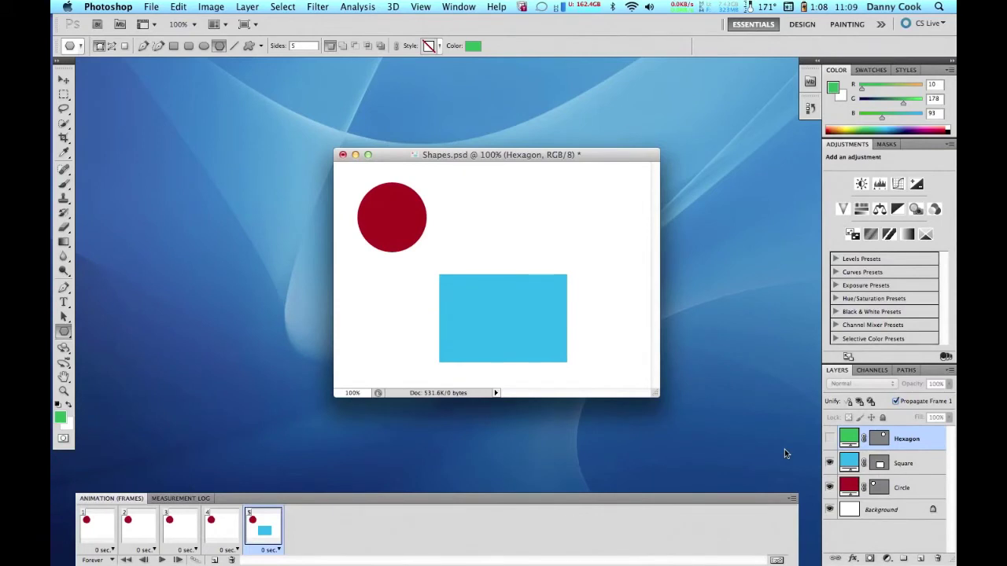
pyautogui.click(829, 487)
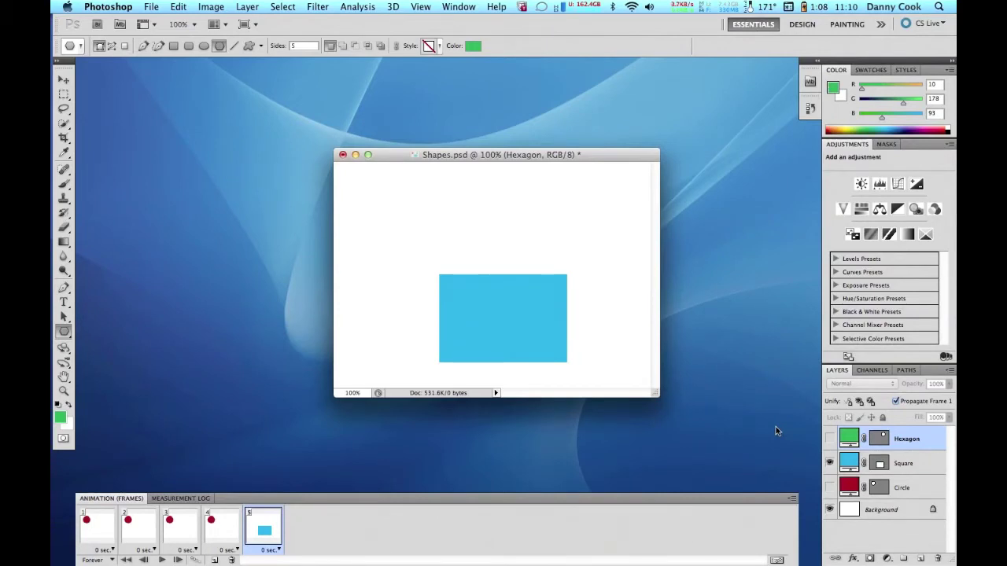
pyautogui.click(214, 561)
pyautogui.click(214, 561)
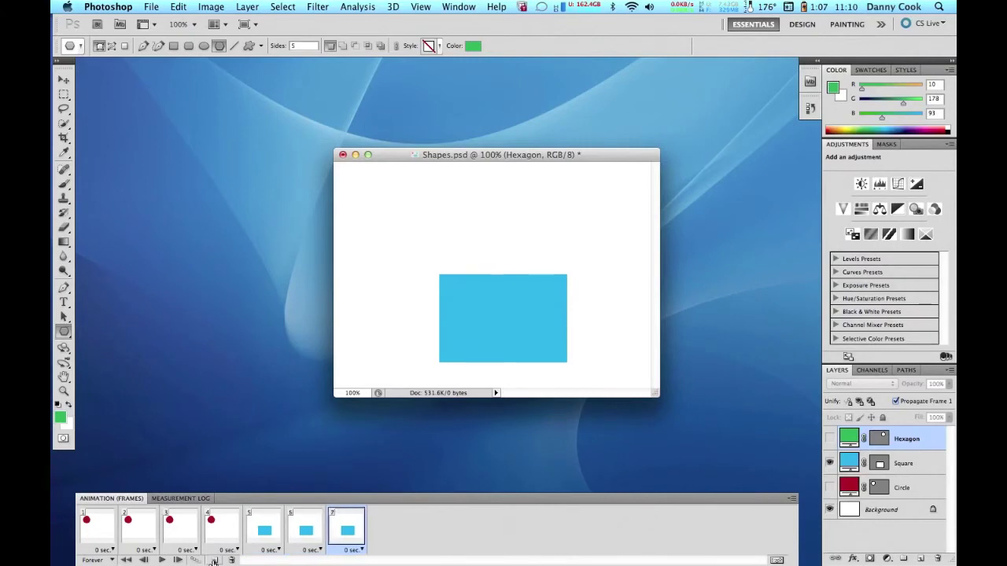
pyautogui.click(214, 561)
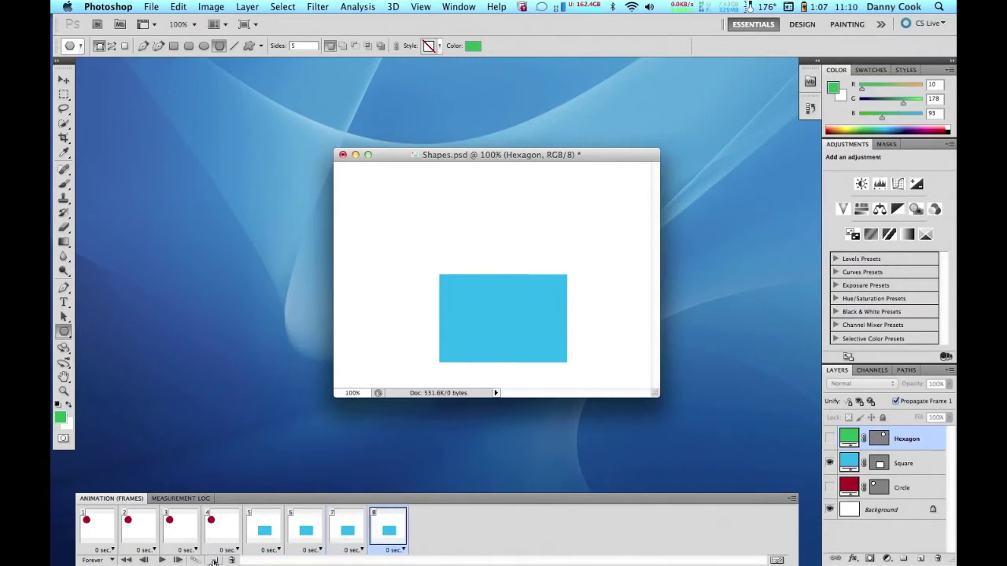
pyautogui.click(214, 561)
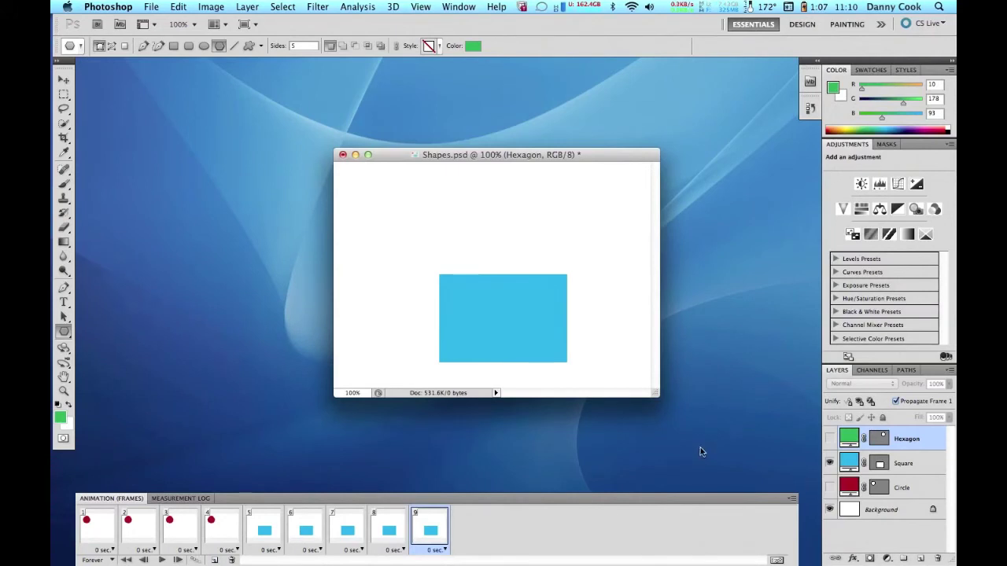
# - Make frame 9 show only the Hexagon shape, duplicate it three times to reach frame 12, and play the animation
pyautogui.click(829, 440)
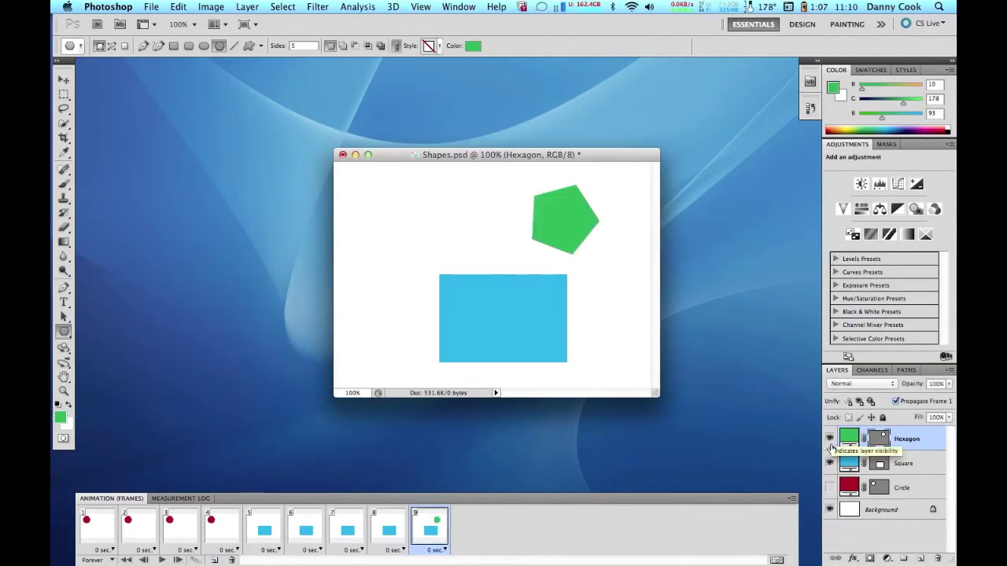
pyautogui.click(830, 463)
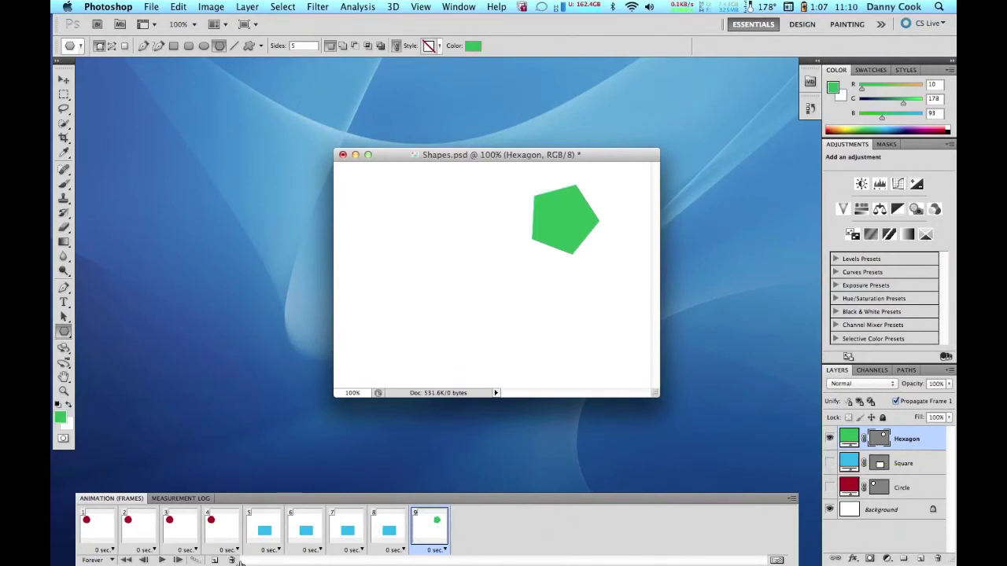
pyautogui.click(213, 560)
pyautogui.click(213, 560)
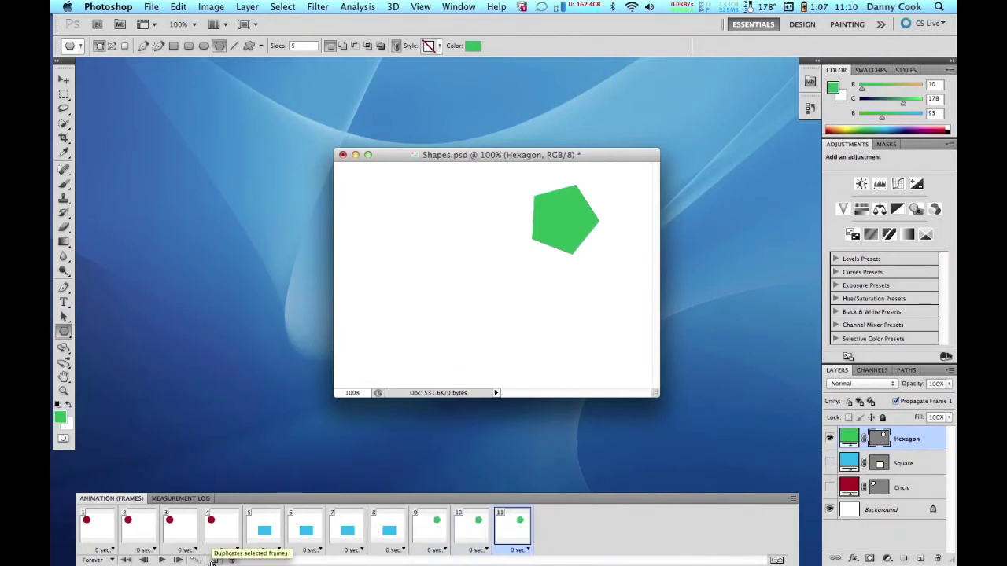
pyautogui.click(214, 560)
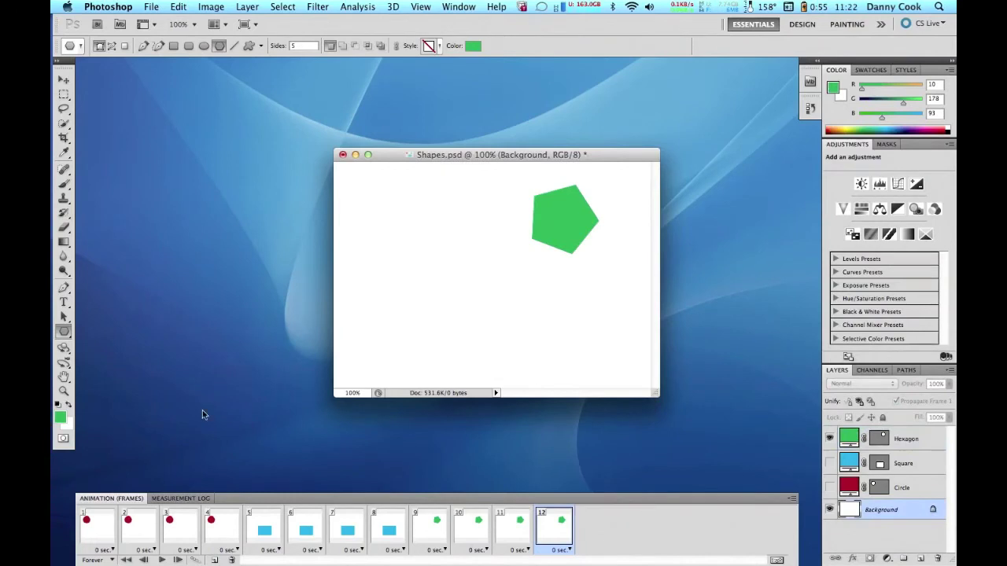
pyautogui.click(163, 560)
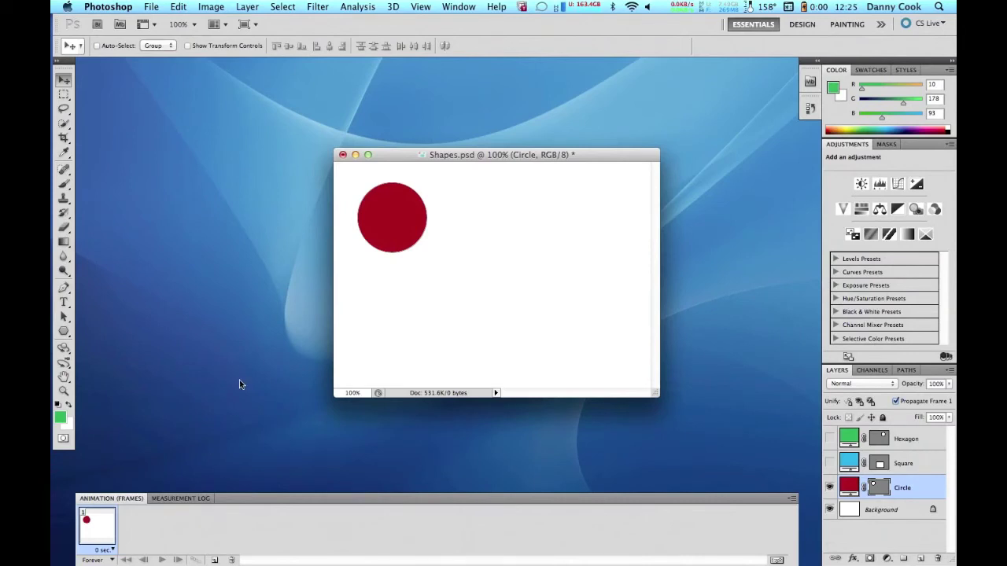
# - Duplicate the single circle frame and move the red circle to the canvas's lower-right corner in frame 2
pyautogui.click(214, 560)
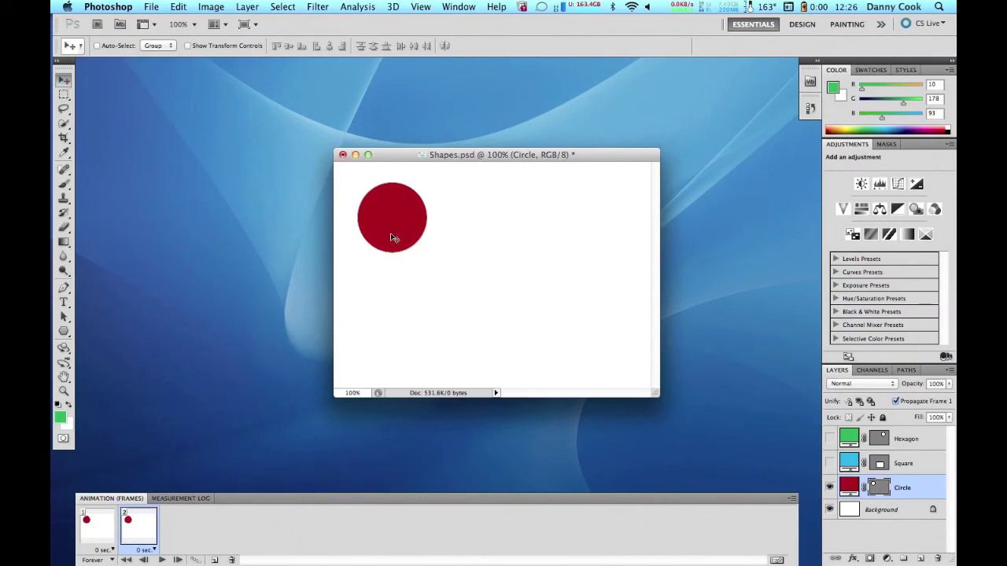
pyautogui.moveTo(393, 239); pyautogui.dragTo(599, 357)
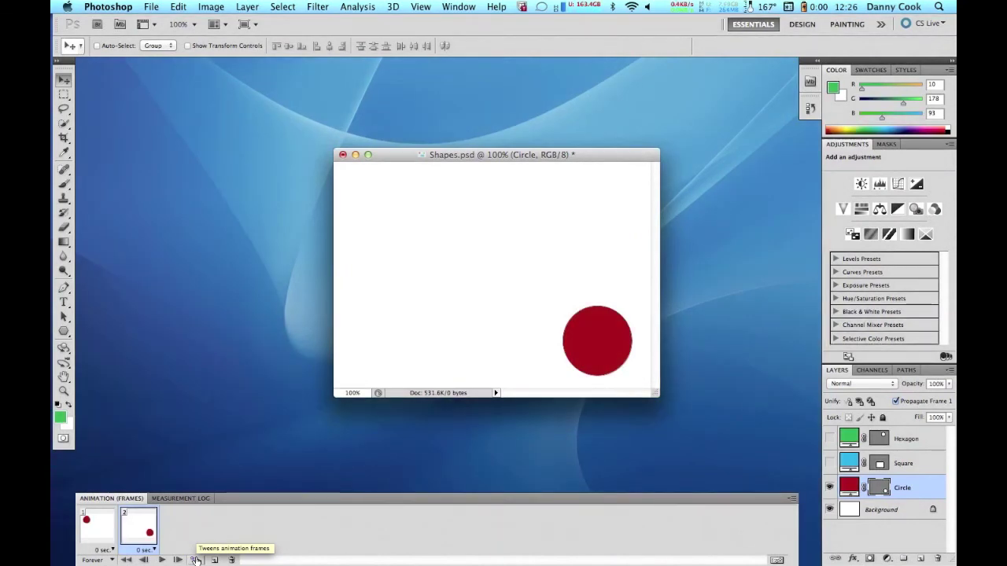
# - Tween frame 2 with the previous frame, adding 28 frames for all layers with position, opacity and effects
pyautogui.click(196, 560)
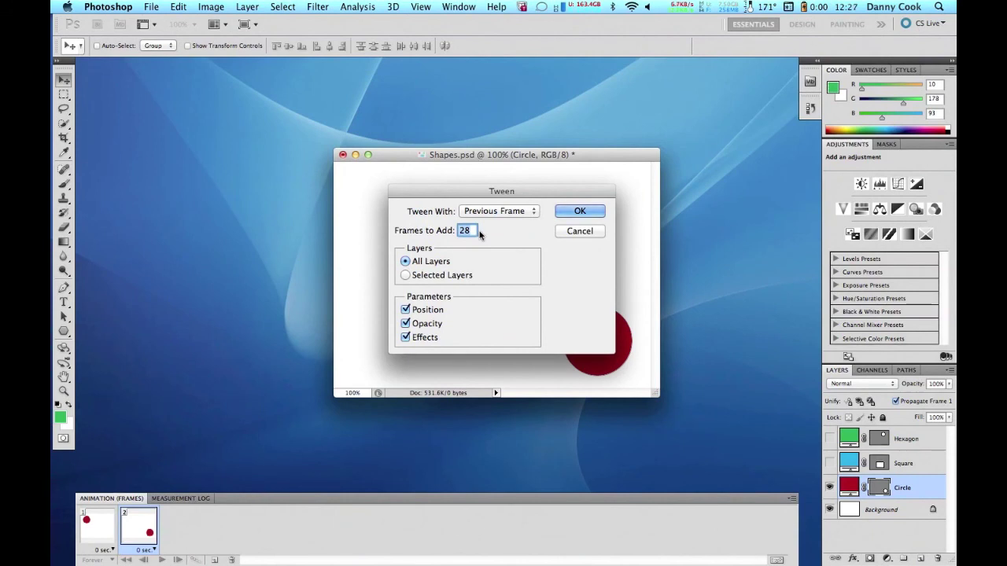
pyautogui.click(472, 230)
pyautogui.moveTo(475, 229); pyautogui.dragTo(461, 229)
pyautogui.click(467, 230)
pyautogui.click(573, 212)
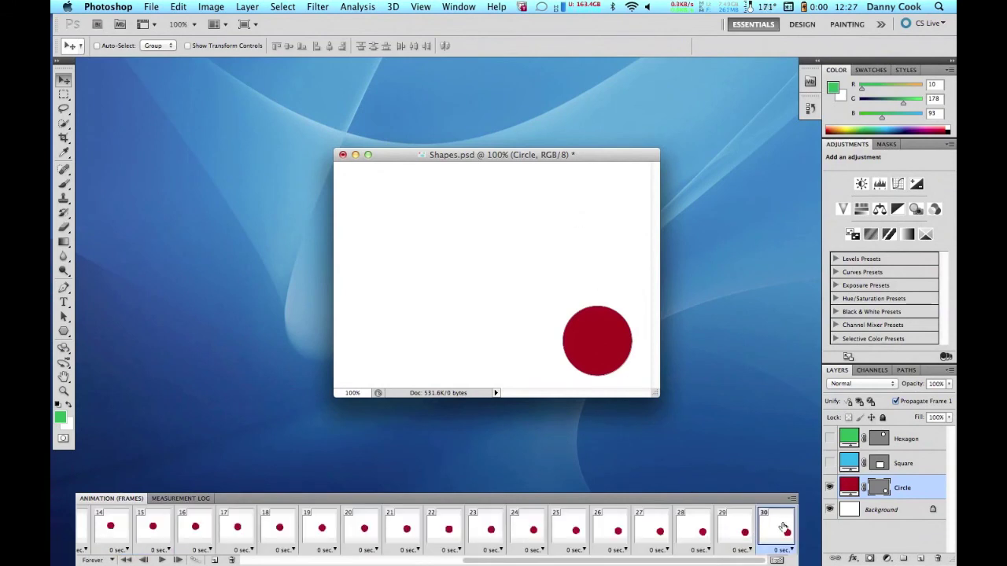
# - Review the tweened circle frames along the animation strip and play the animation
pyautogui.hscroll(-10, 568, 536)
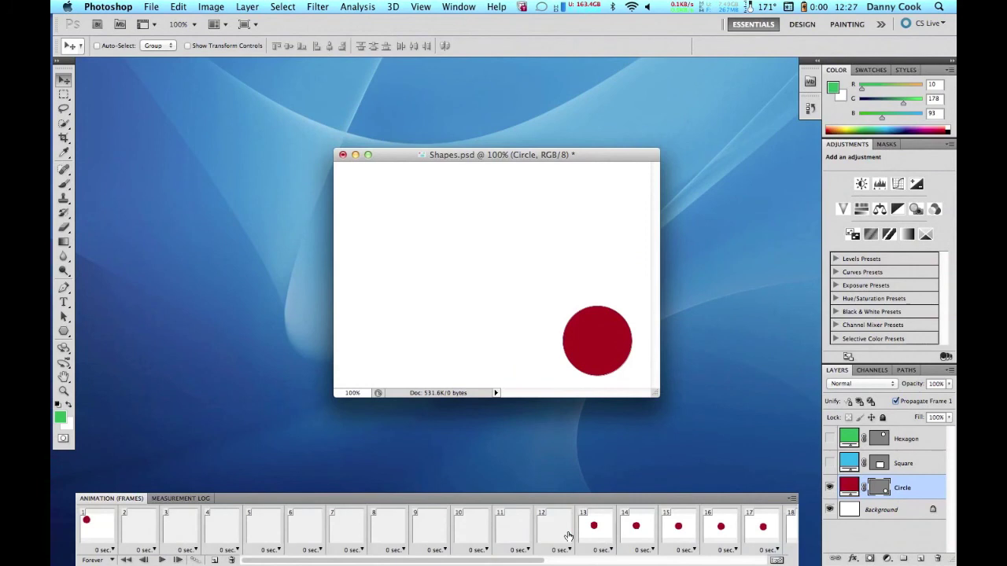
pyautogui.hscroll(6, 567, 536)
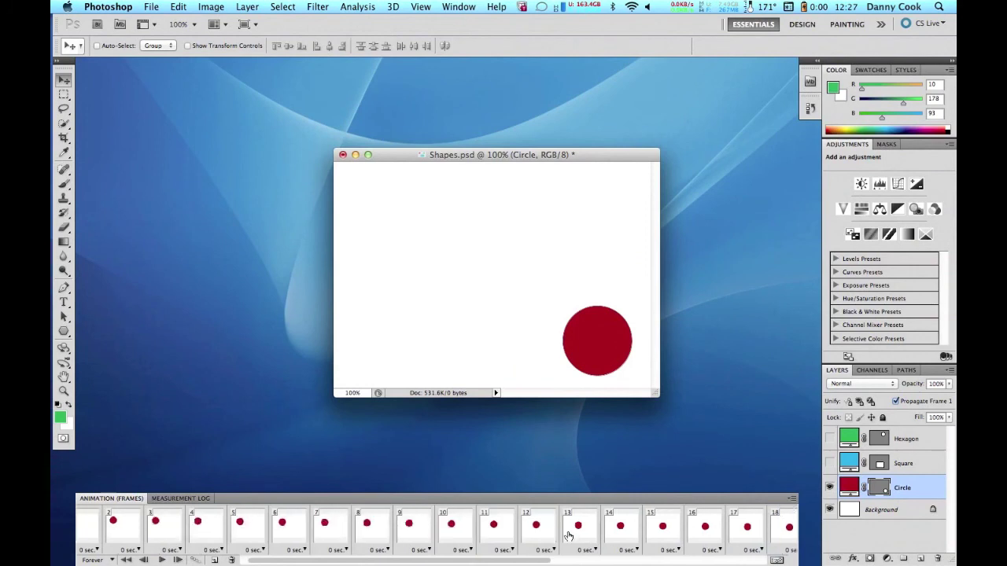
pyautogui.hscroll(5, 567, 536)
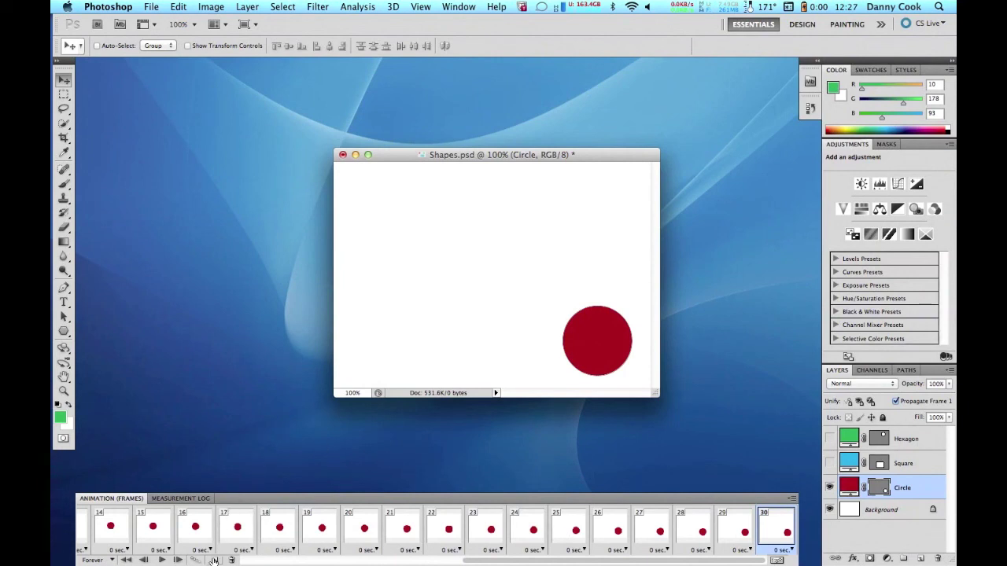
pyautogui.click(162, 561)
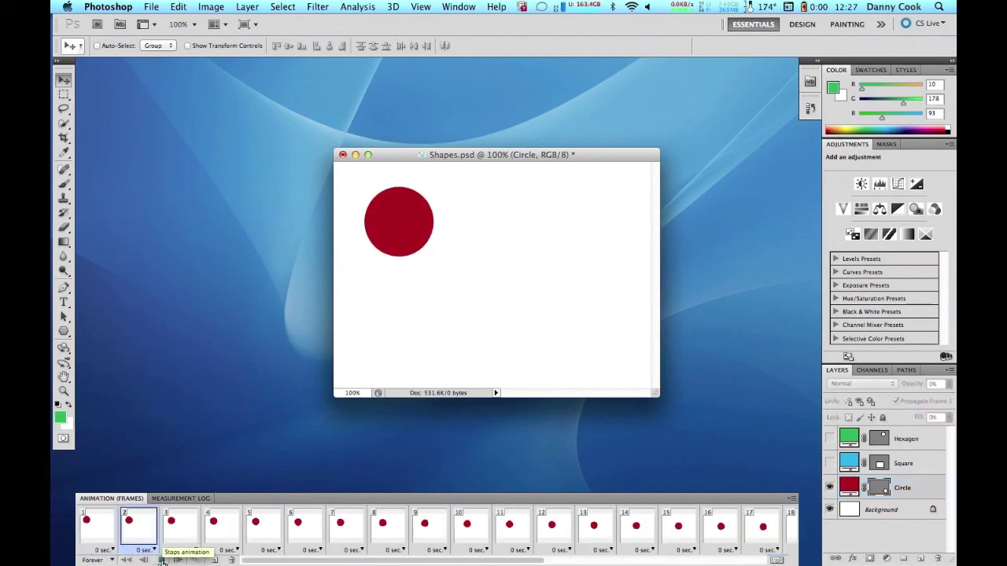